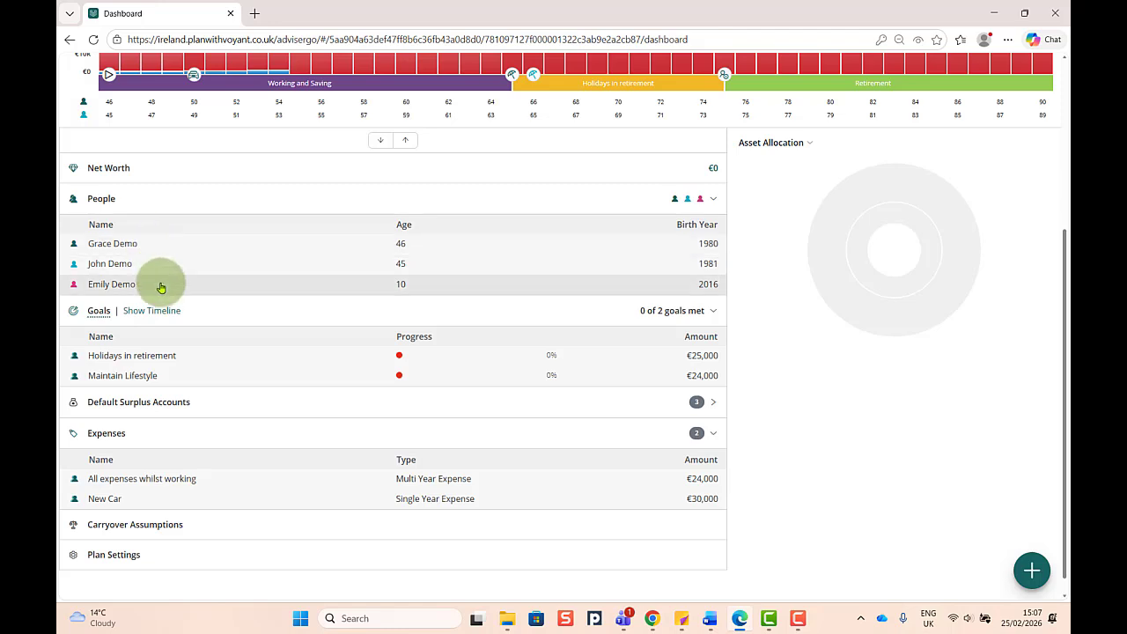
- Check the child benefit settings in the child's additional details, leaving the record without saving changes
left_click(161, 288)
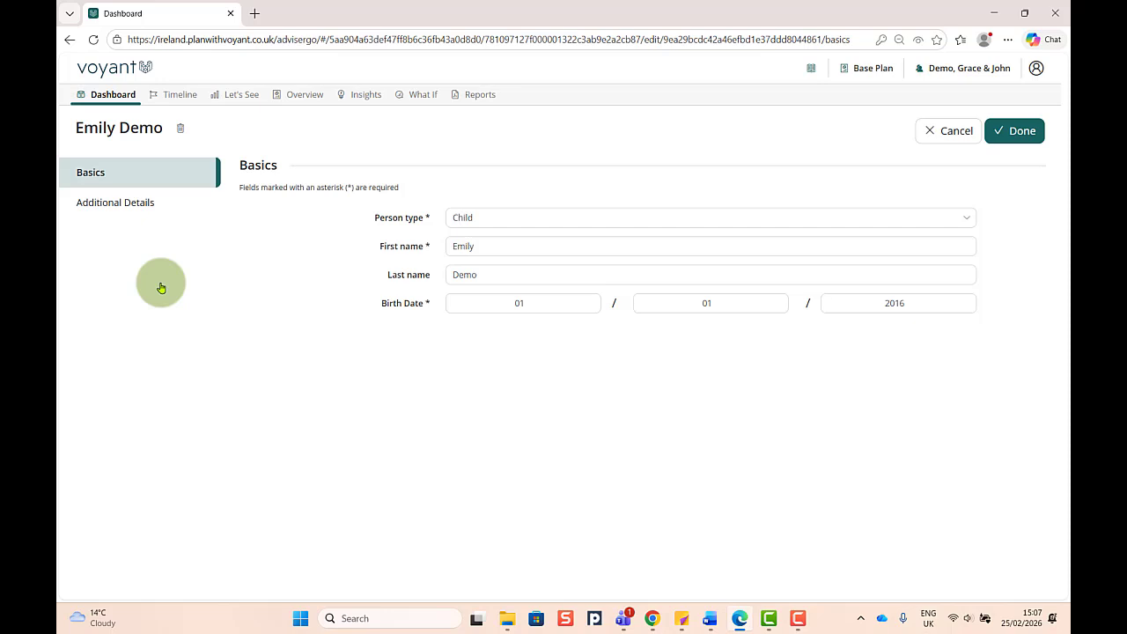
left_click(141, 202)
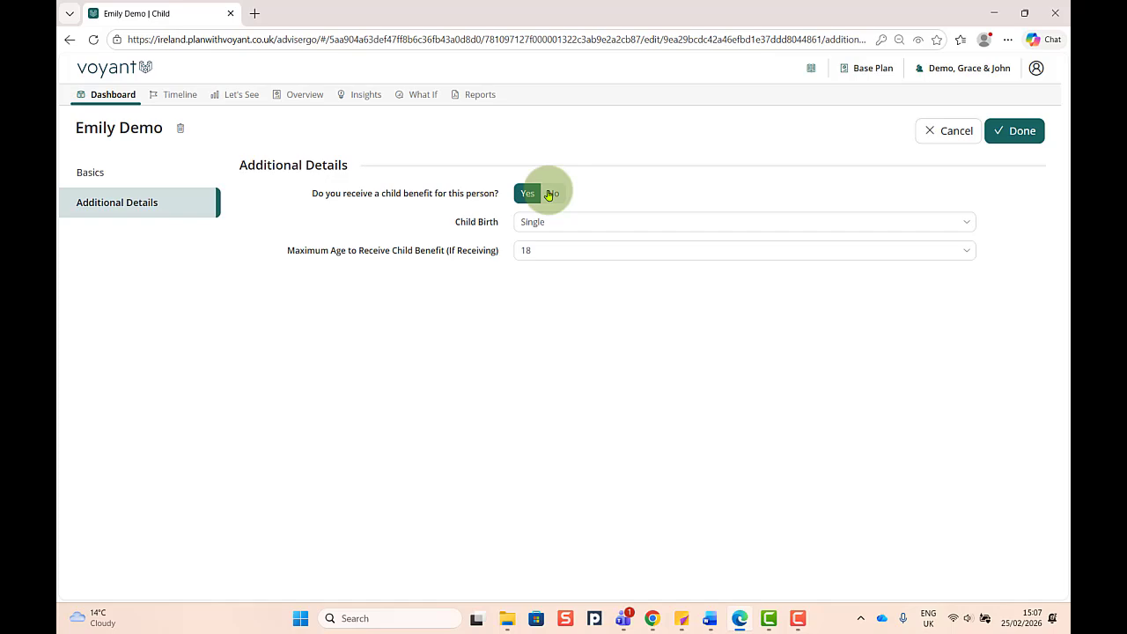
left_click(932, 130)
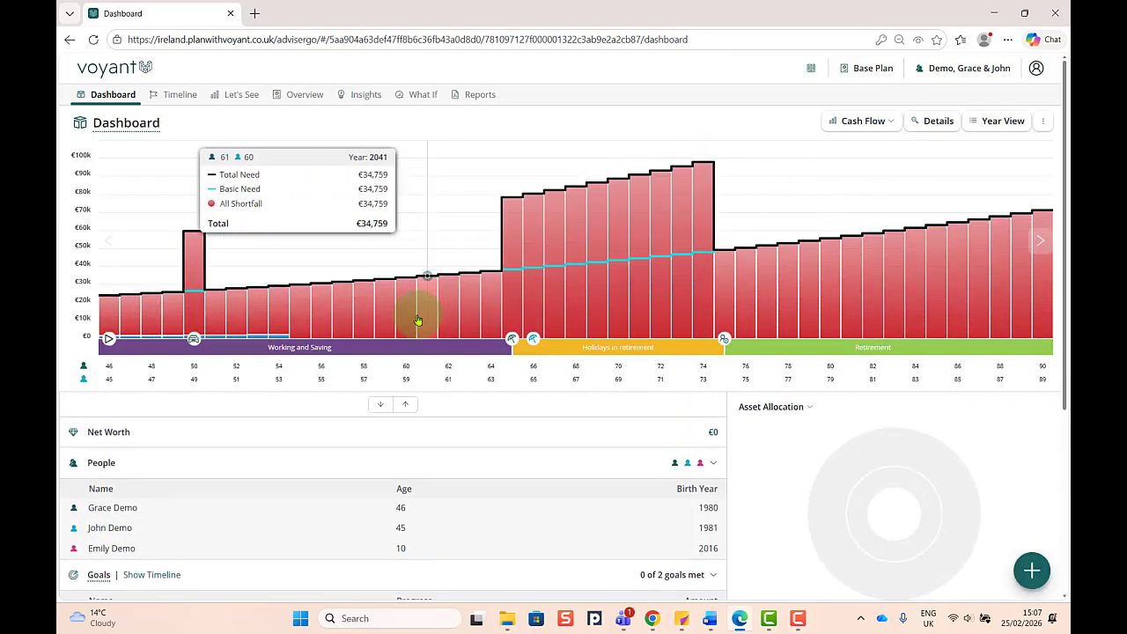
- Add an employment income for the first adult, named as that person's income, with a €30,000 annual salary and the default timing
left_click(1029, 579)
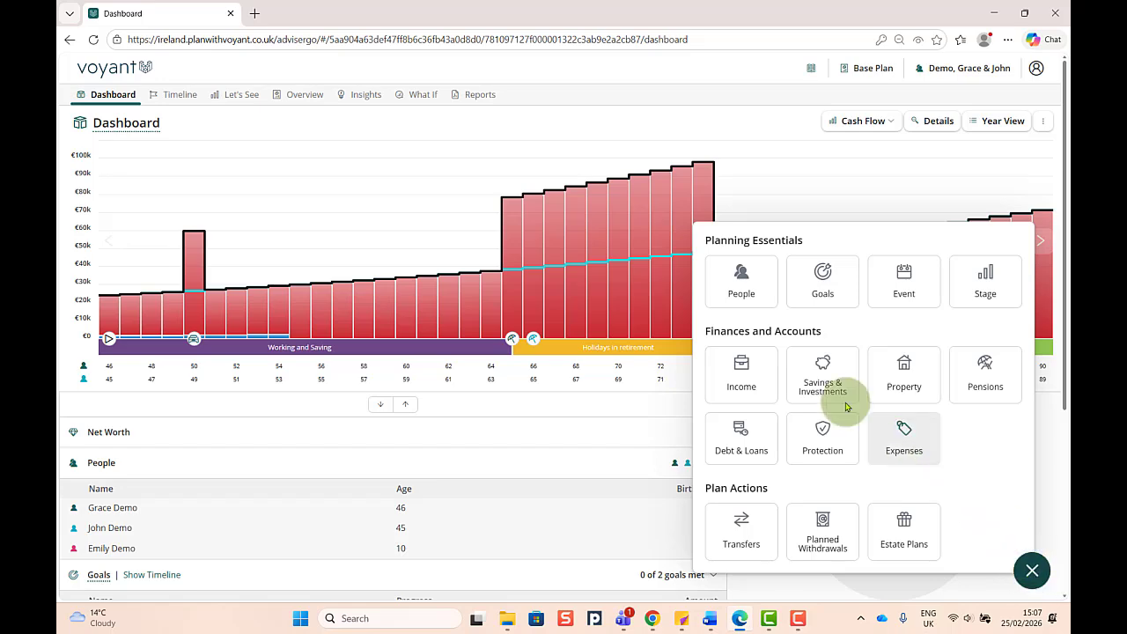
left_click(745, 373)
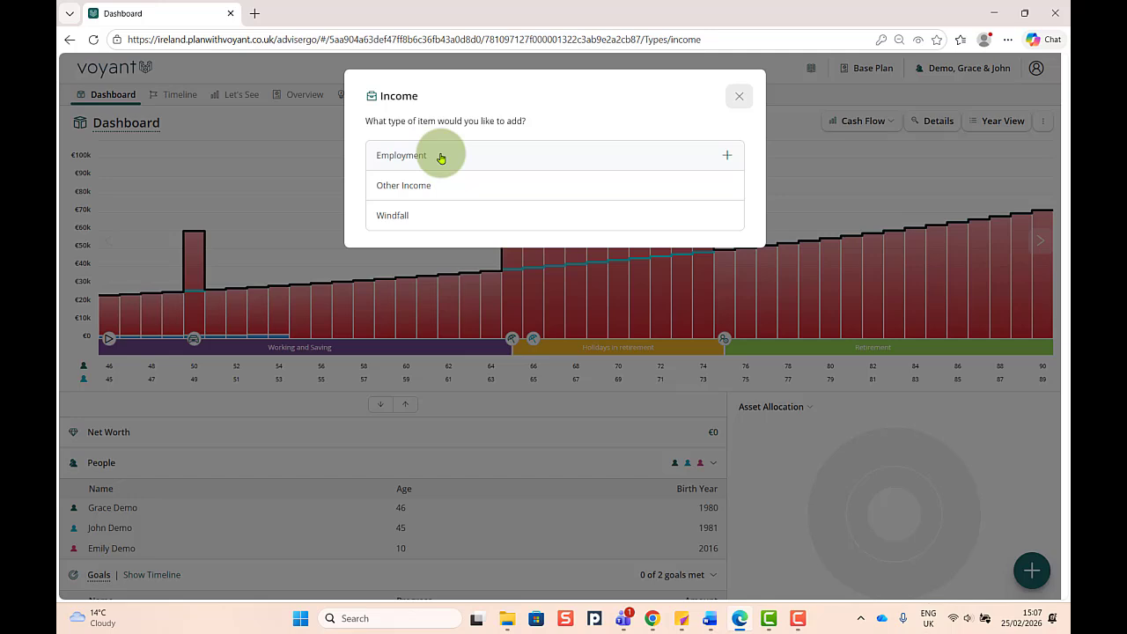
left_click(441, 158)
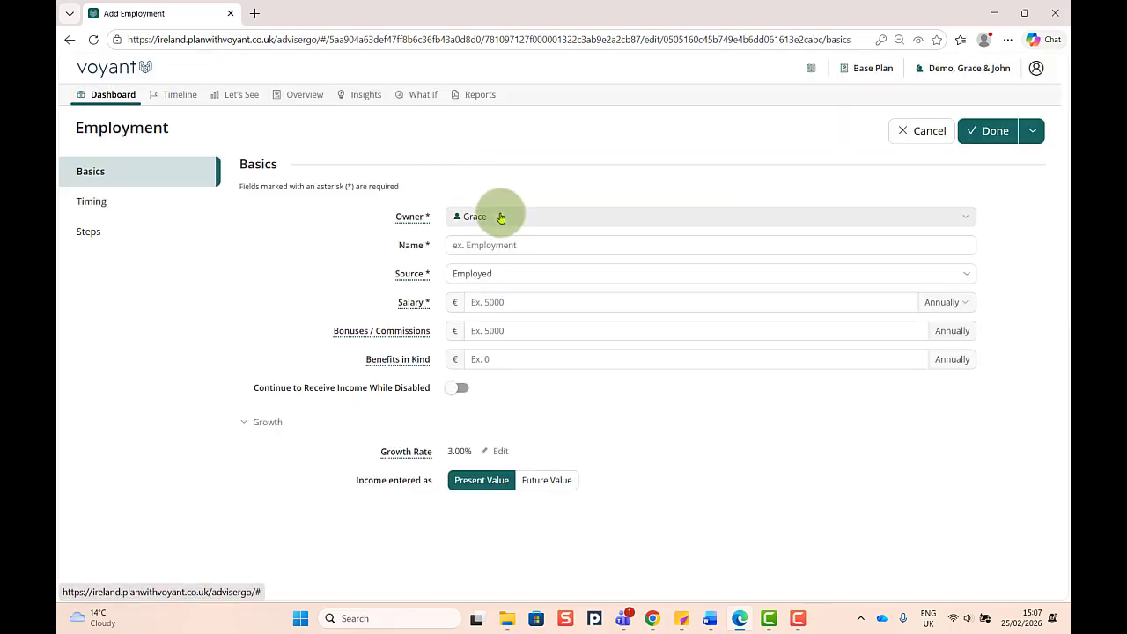
left_click(500, 244)
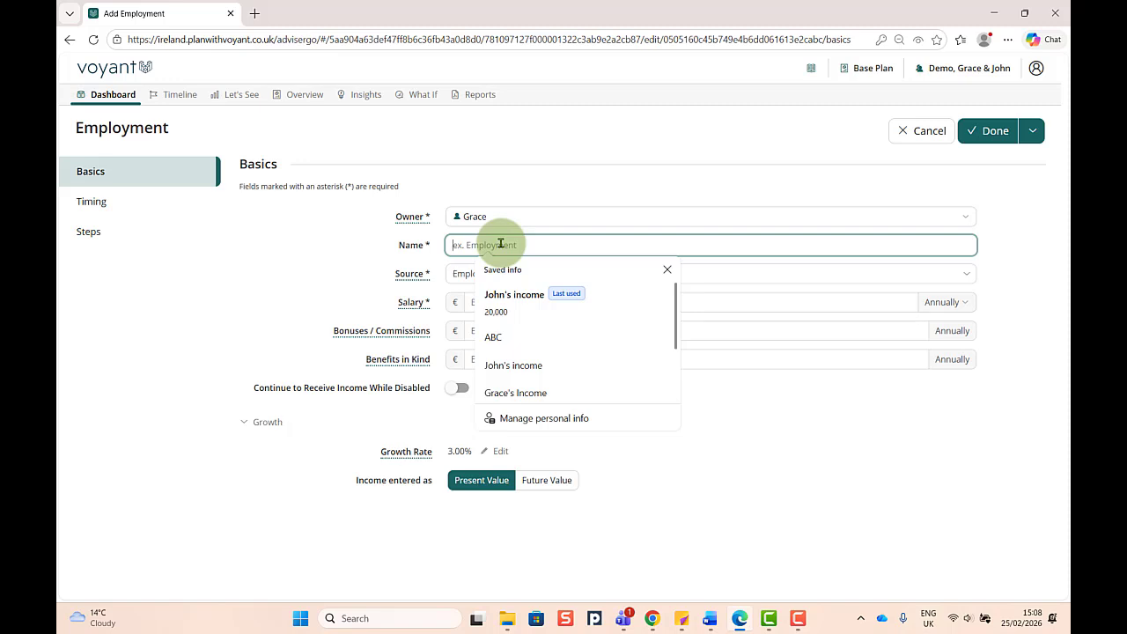
type("Gra")
left_click(519, 301)
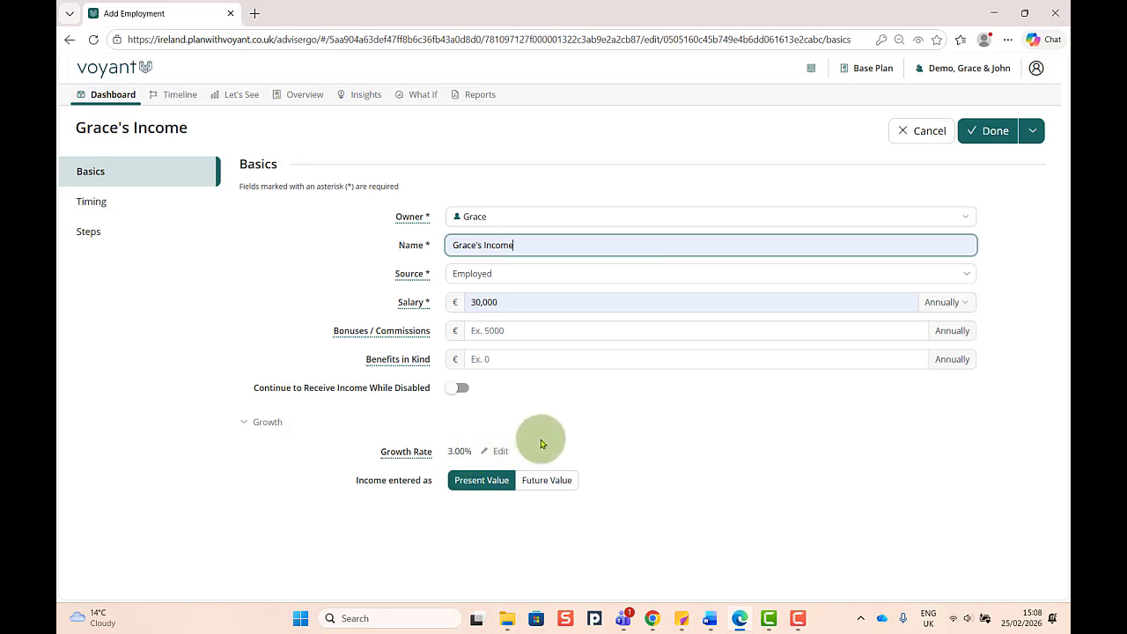
left_click(101, 205)
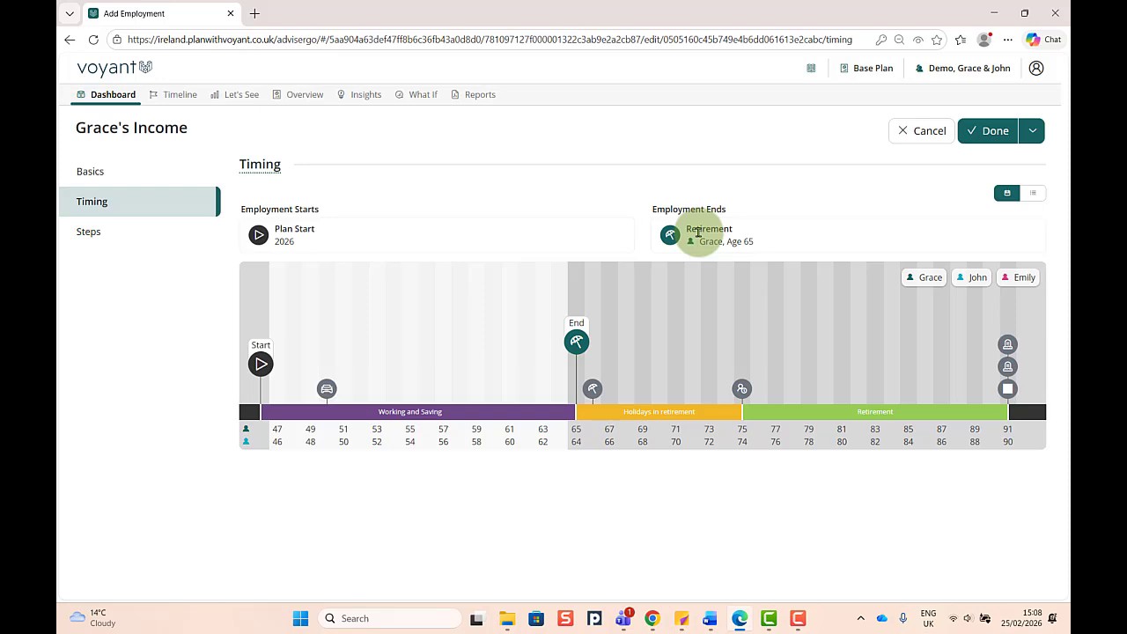
left_click(989, 132)
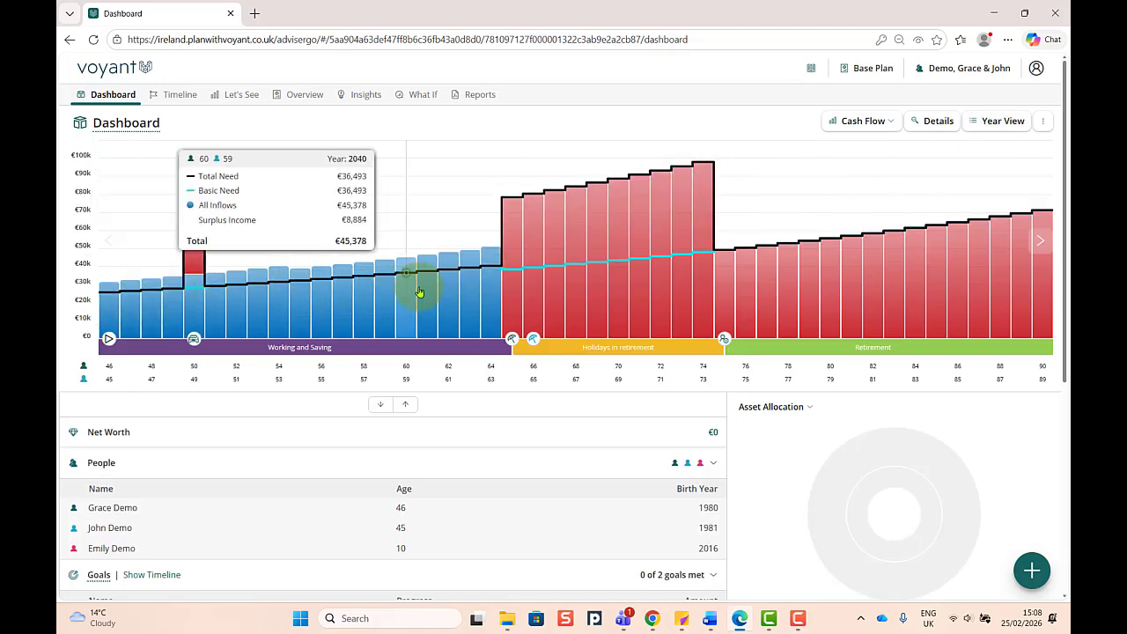
- Show the legend on the dashboard's cash flow chart
left_click(1042, 123)
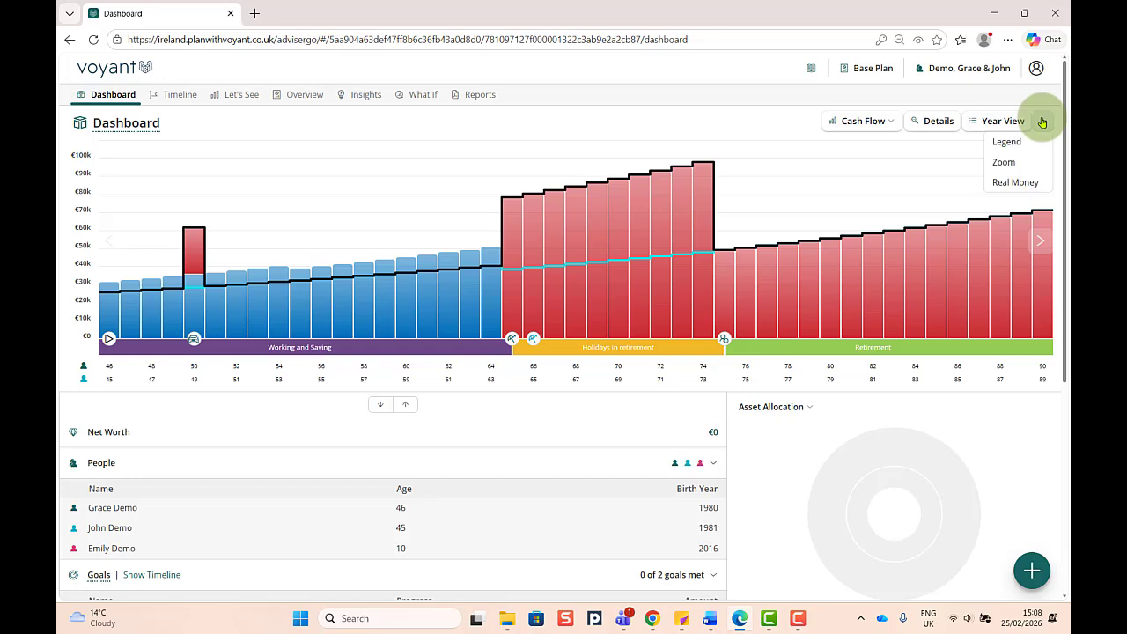
left_click(1009, 142)
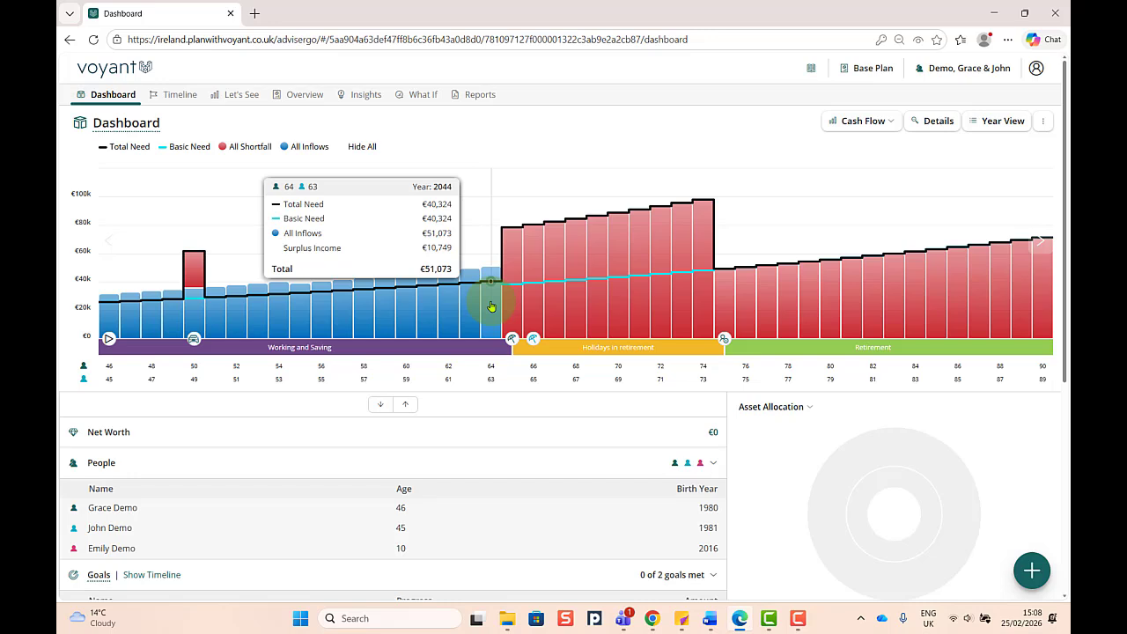
- Create another employment income owned by the second adult and name it as that person's income
left_click(1032, 571)
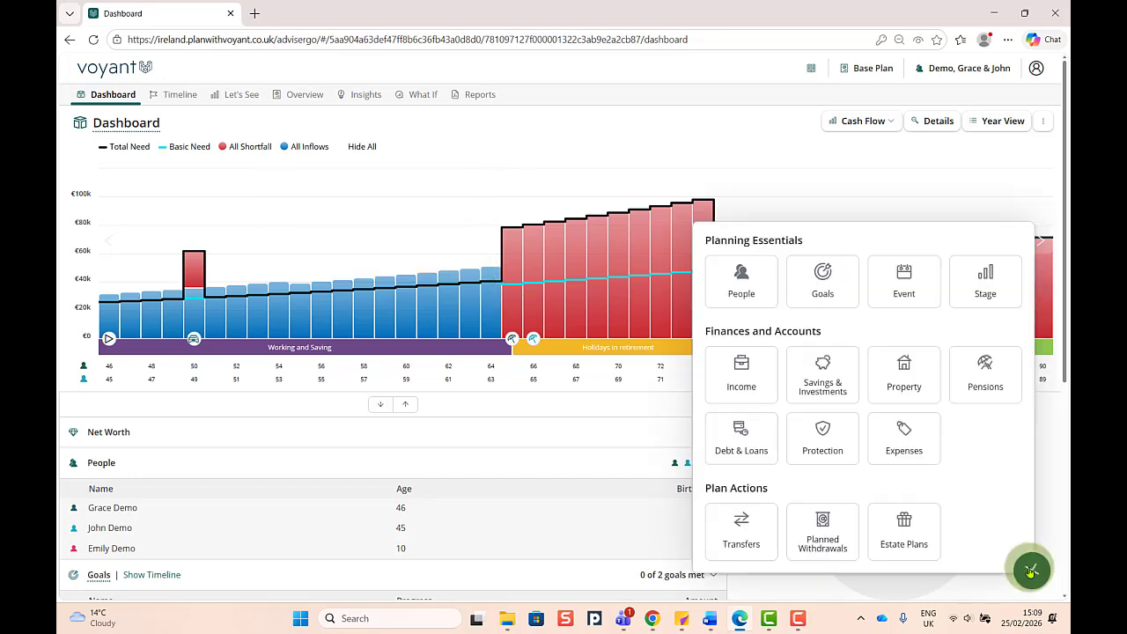
left_click(735, 381)
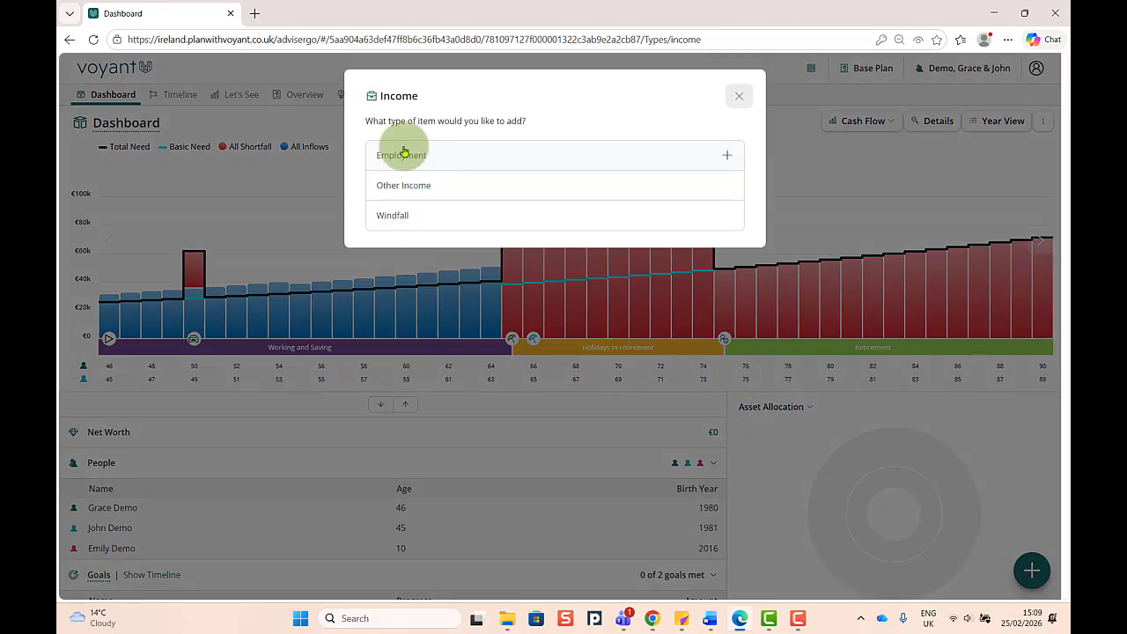
left_click(403, 153)
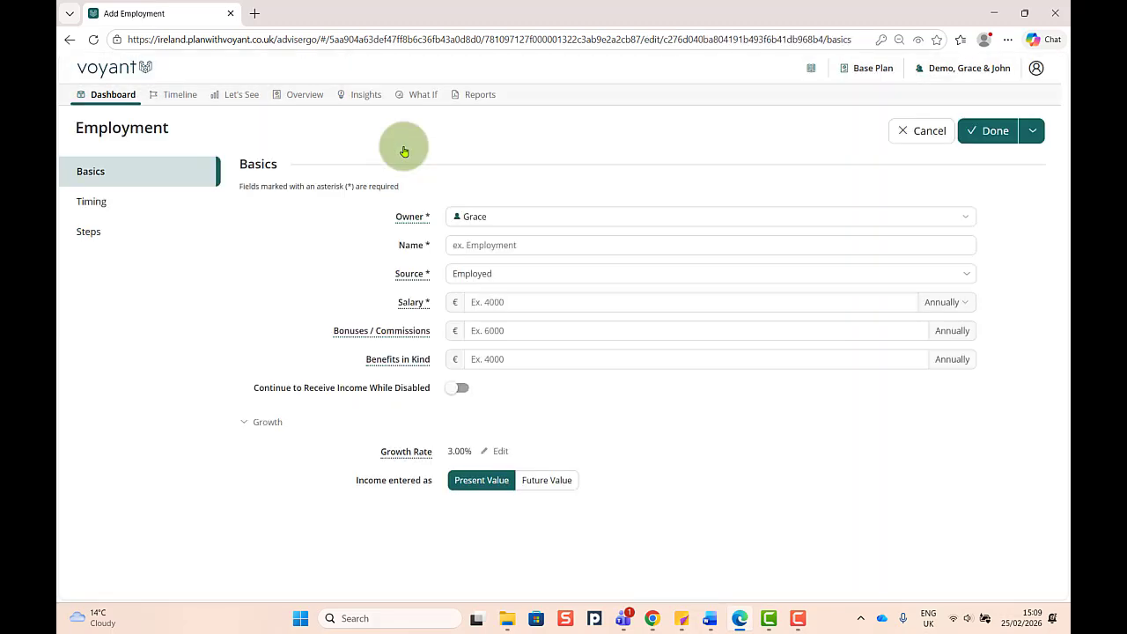
left_click(516, 216)
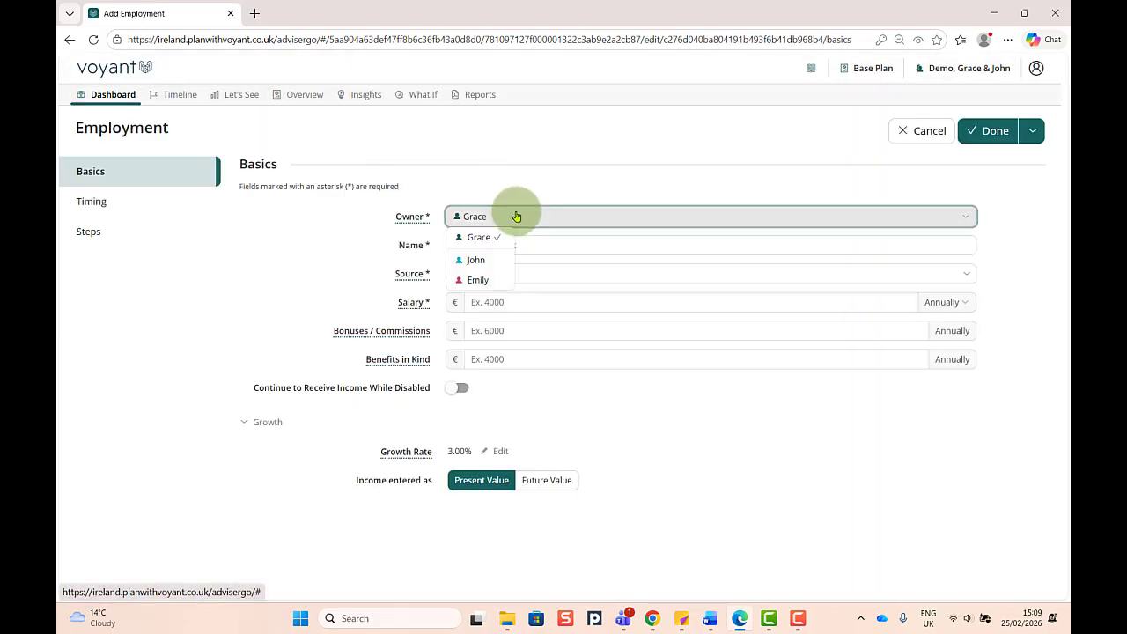
left_click(495, 259)
left_click(524, 248)
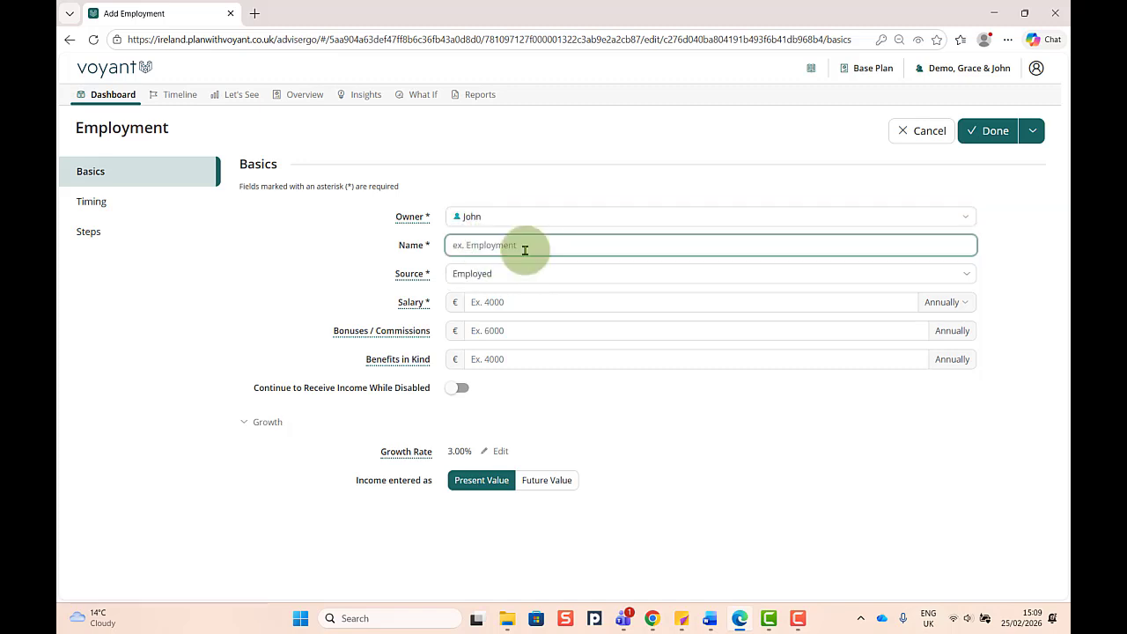
type("Joh")
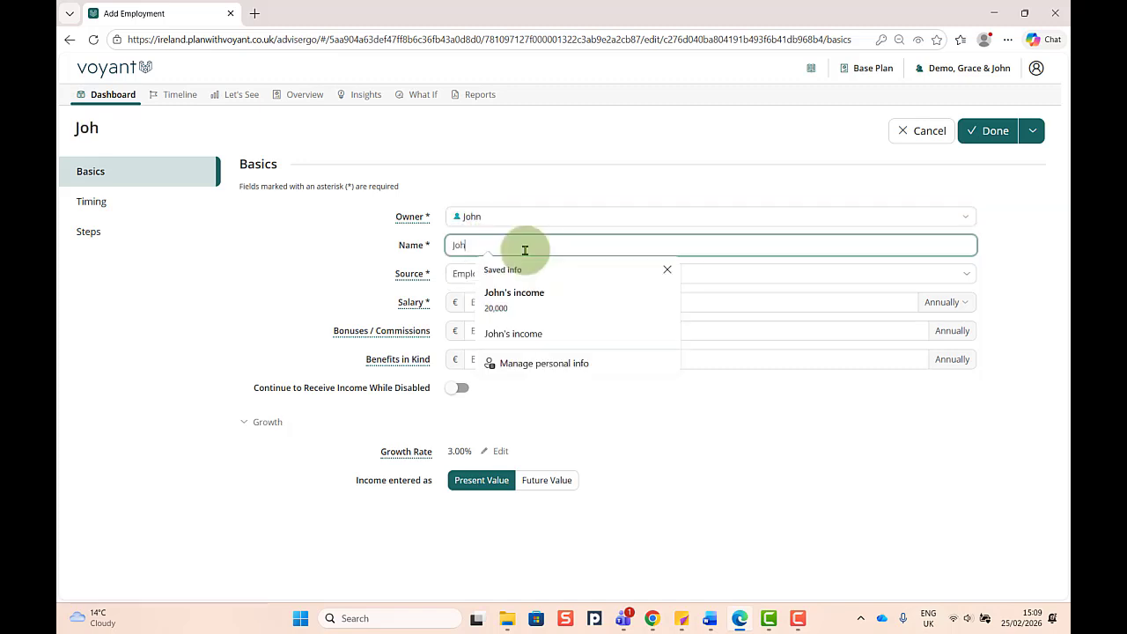
type("n's income")
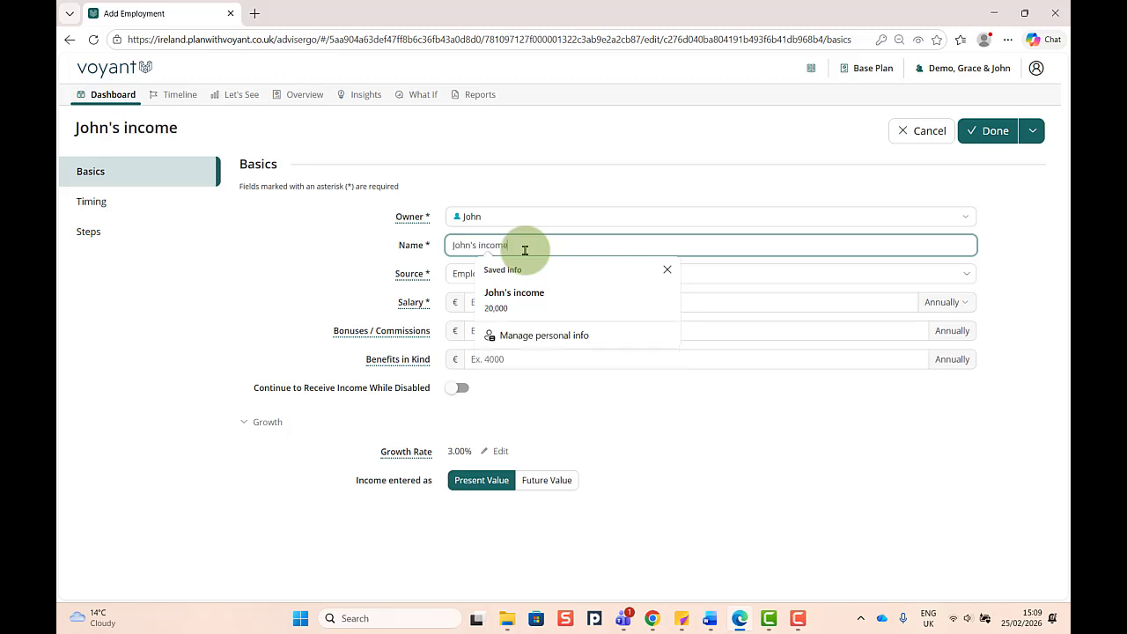
- Set the second adult's annual salary to €20,000 with Employed as the source, and review the employment's timing
left_click(368, 271)
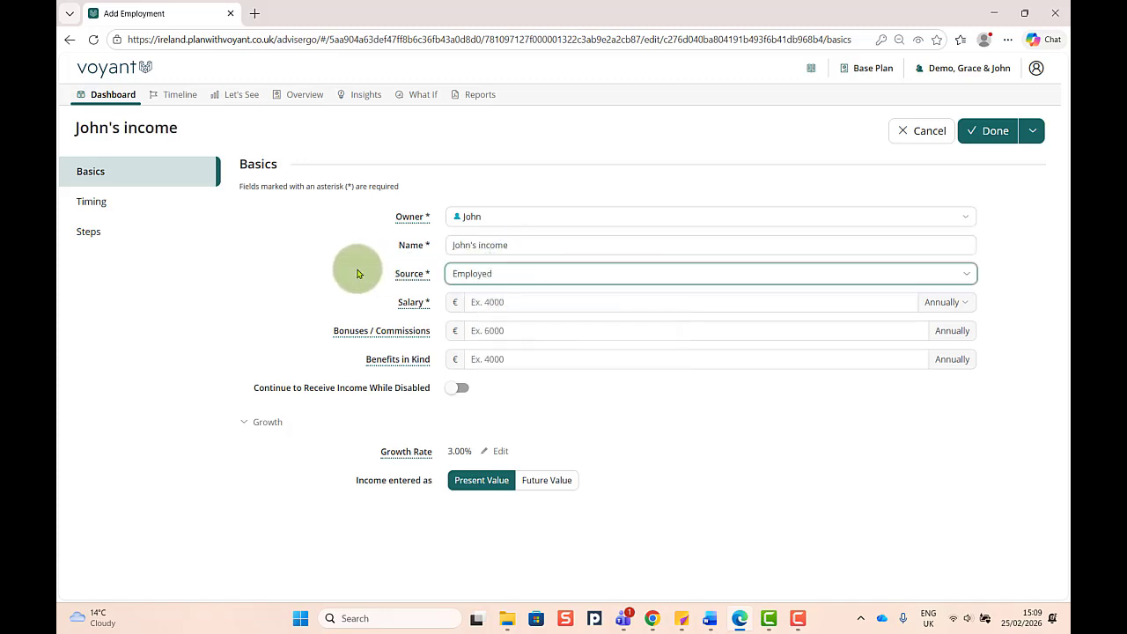
left_click(500, 301)
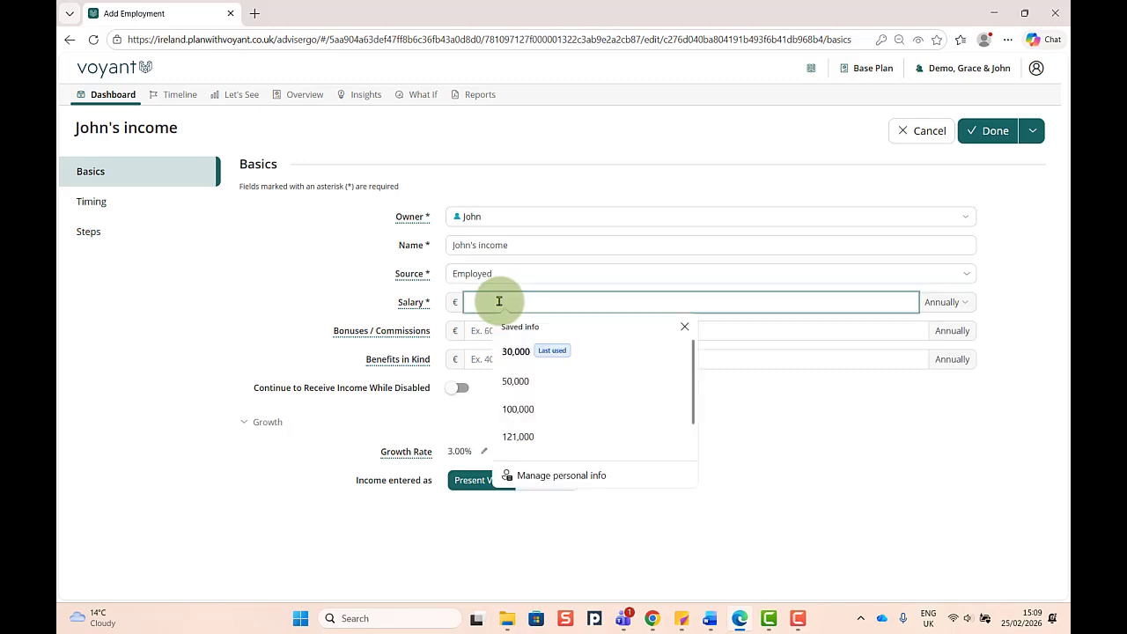
type("20,000")
left_click(93, 202)
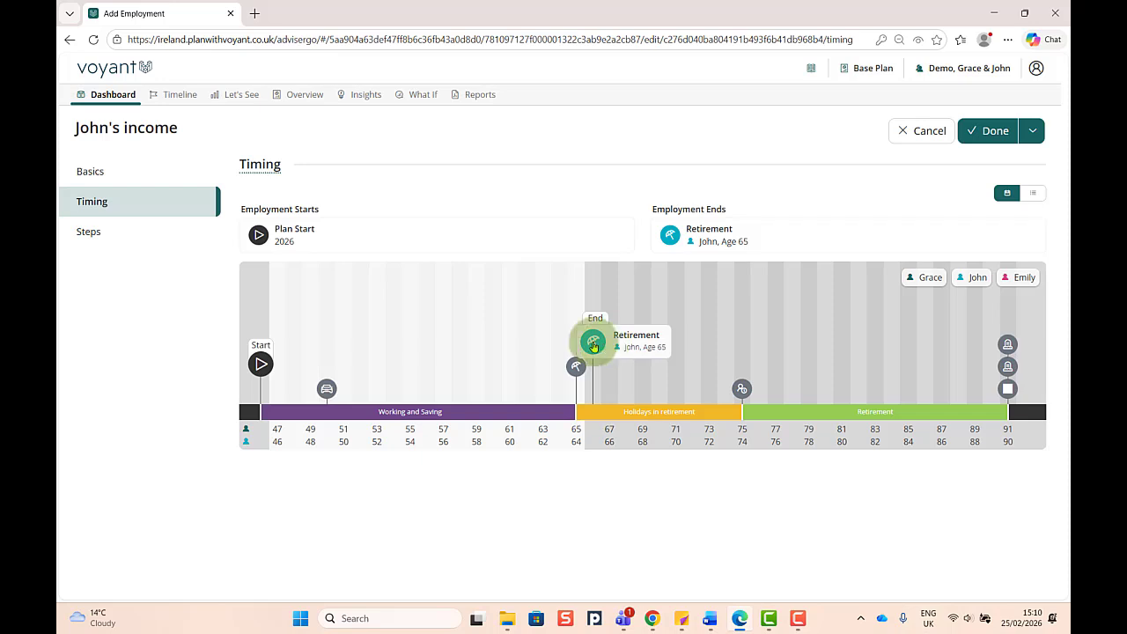
- Add a step to the second adult's employment income with an annual salary of €40,000
left_click(99, 233)
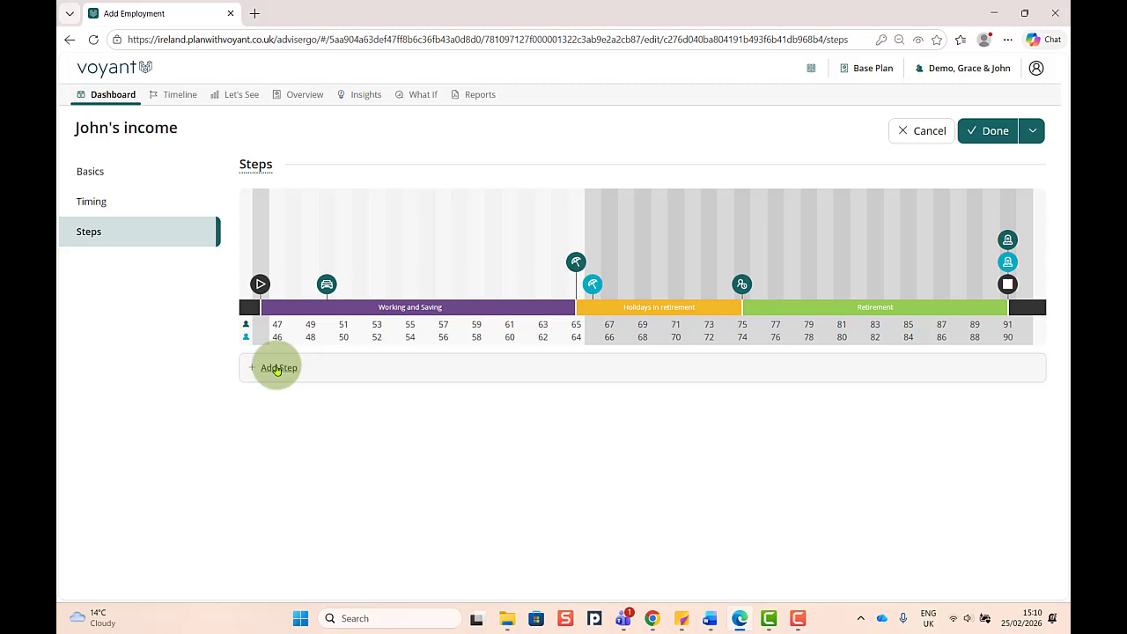
left_click(276, 368)
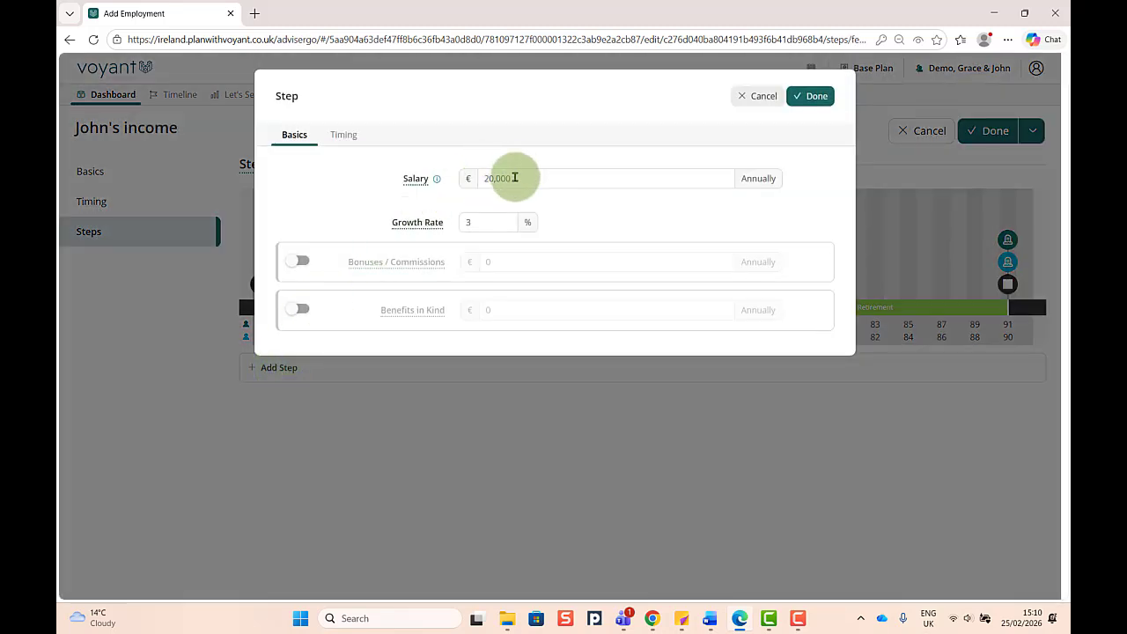
left_click_drag(515, 178, 467, 179)
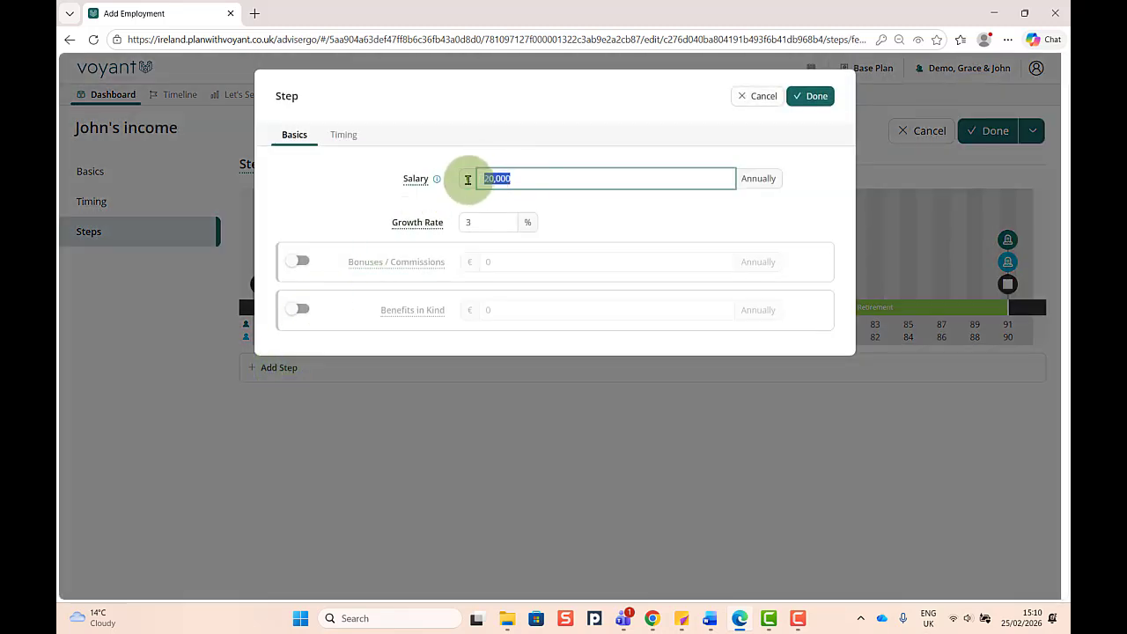
type("40,000")
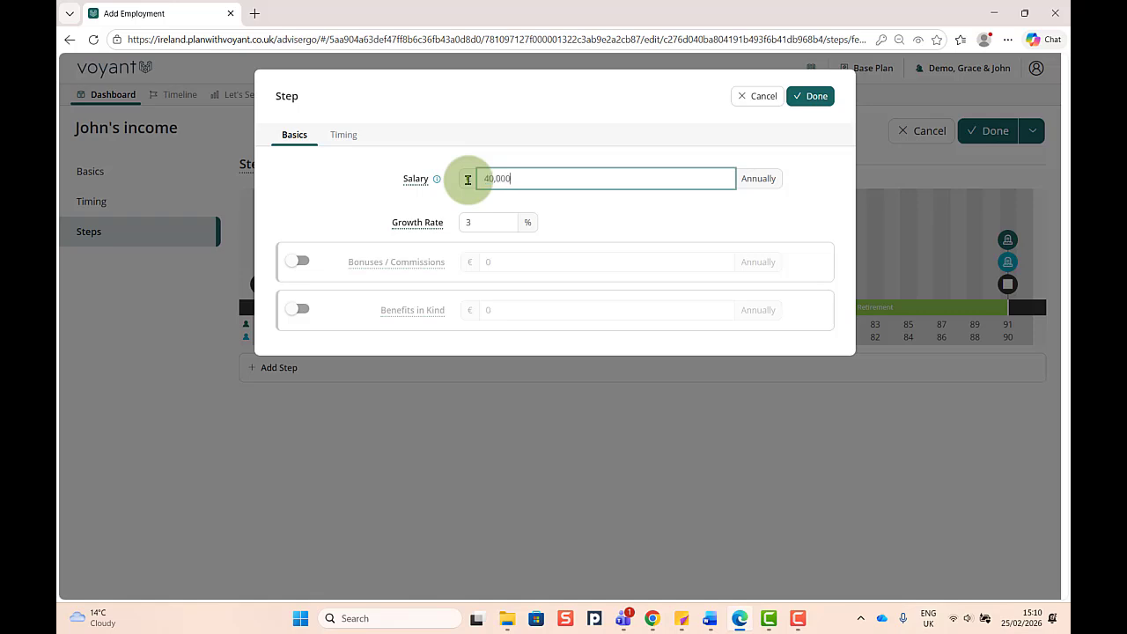
- Time the salary step to a new event at the second adult's age 47, named after that person with "goes full time"
left_click(342, 137)
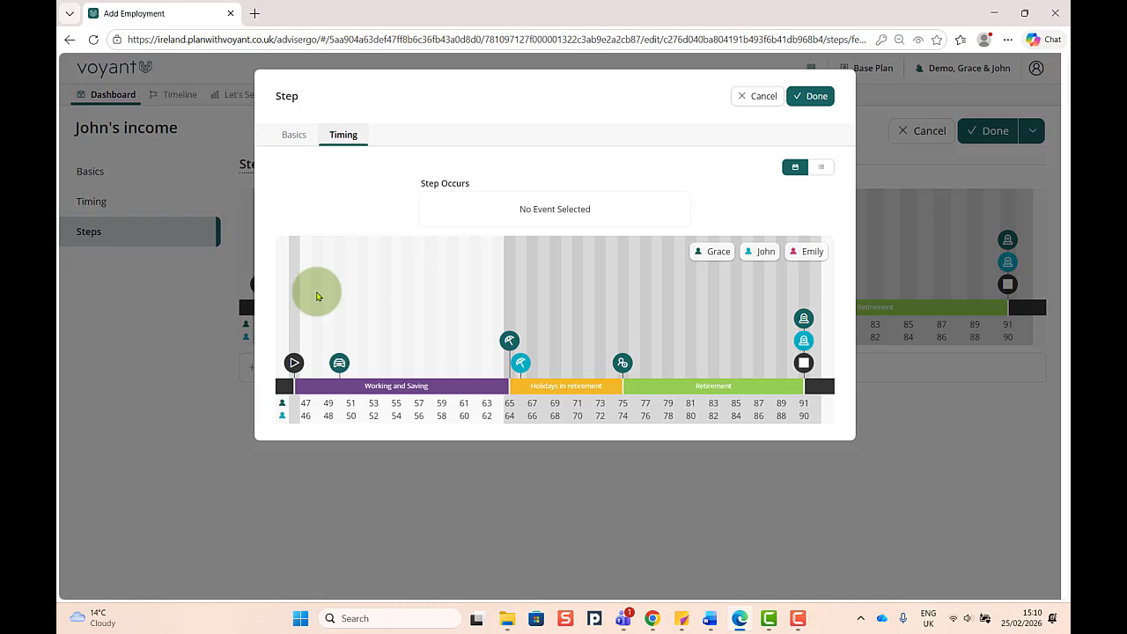
left_click(317, 296)
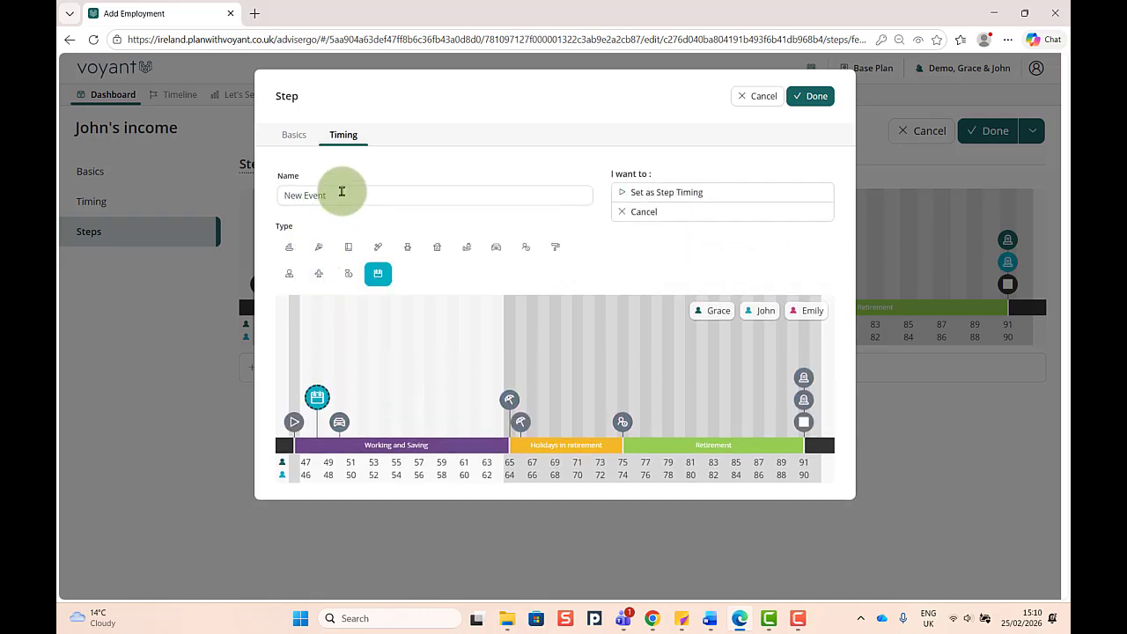
left_click_drag(342, 191, 270, 201)
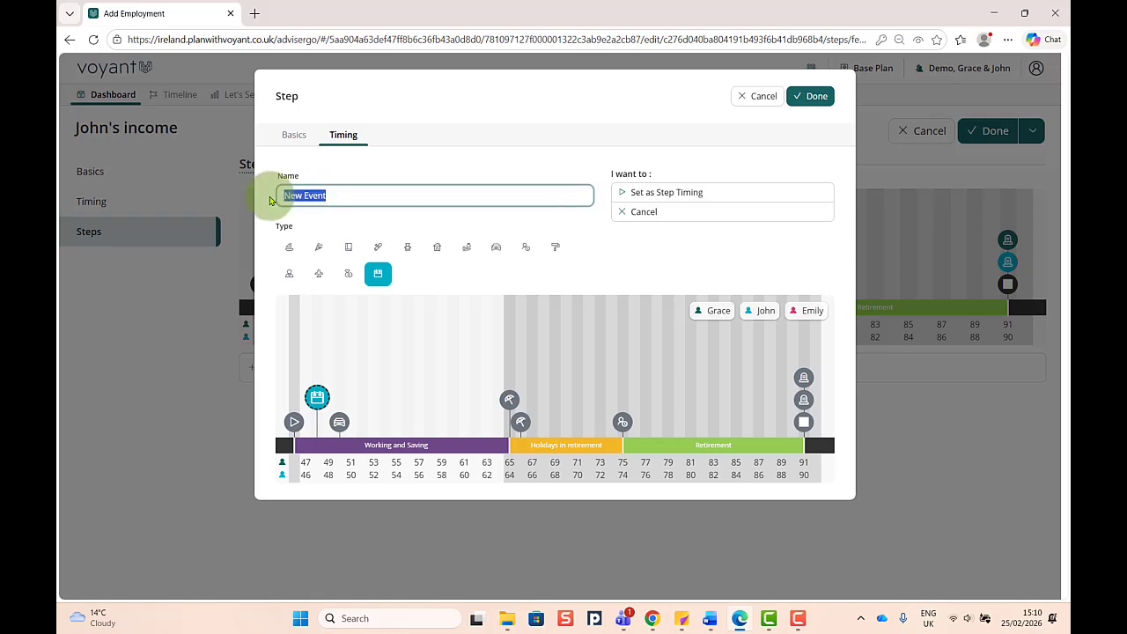
key("BackSpace")
type("John goes full time")
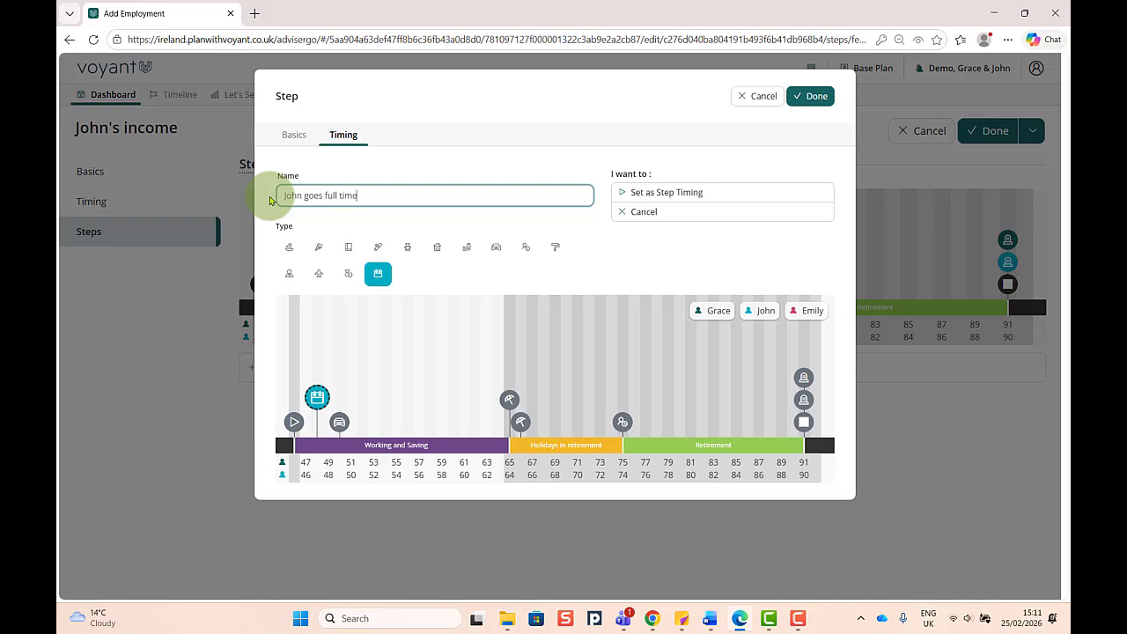
left_click(663, 193)
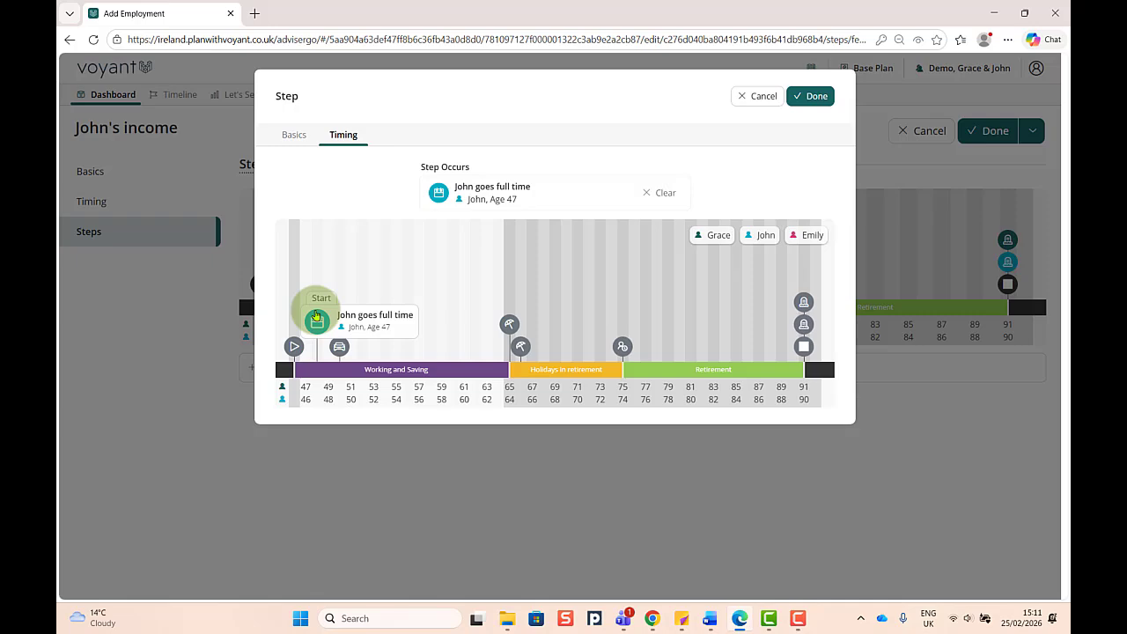
- Save the salary step and the employment income, and inspect the 2026 figures on the cash flow chart
left_click(816, 97)
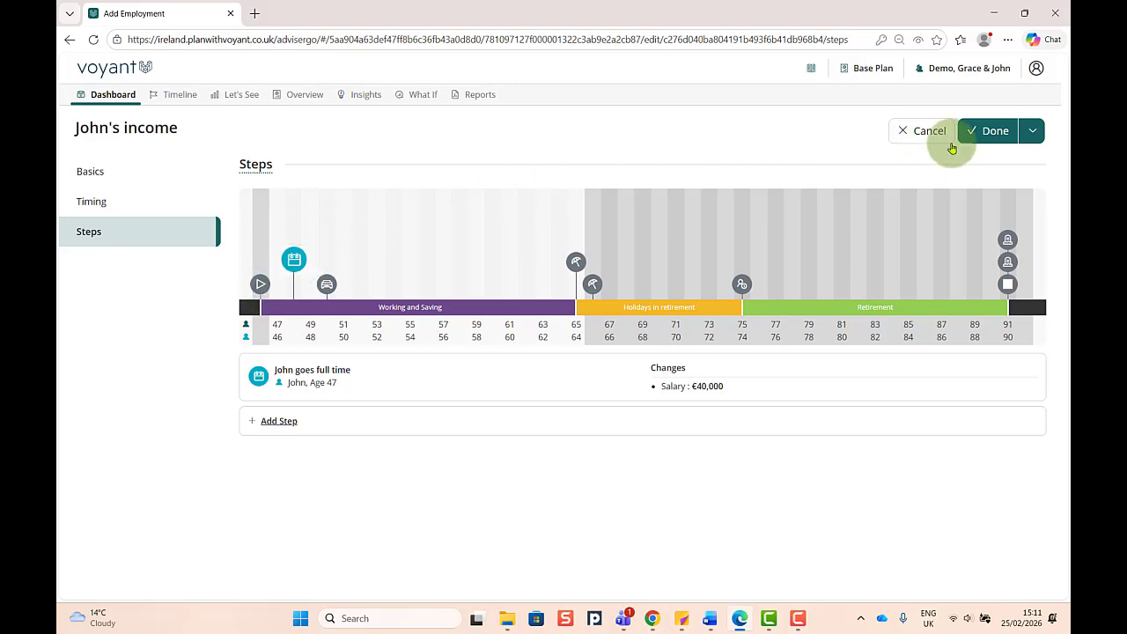
left_click(993, 131)
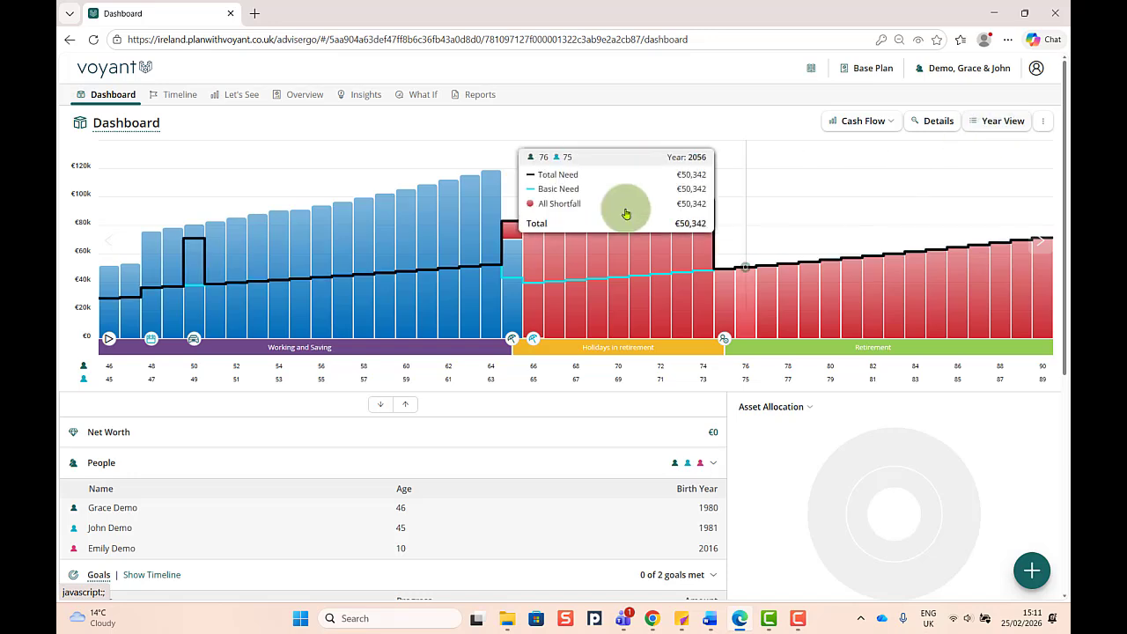
mouse_move(105, 269)
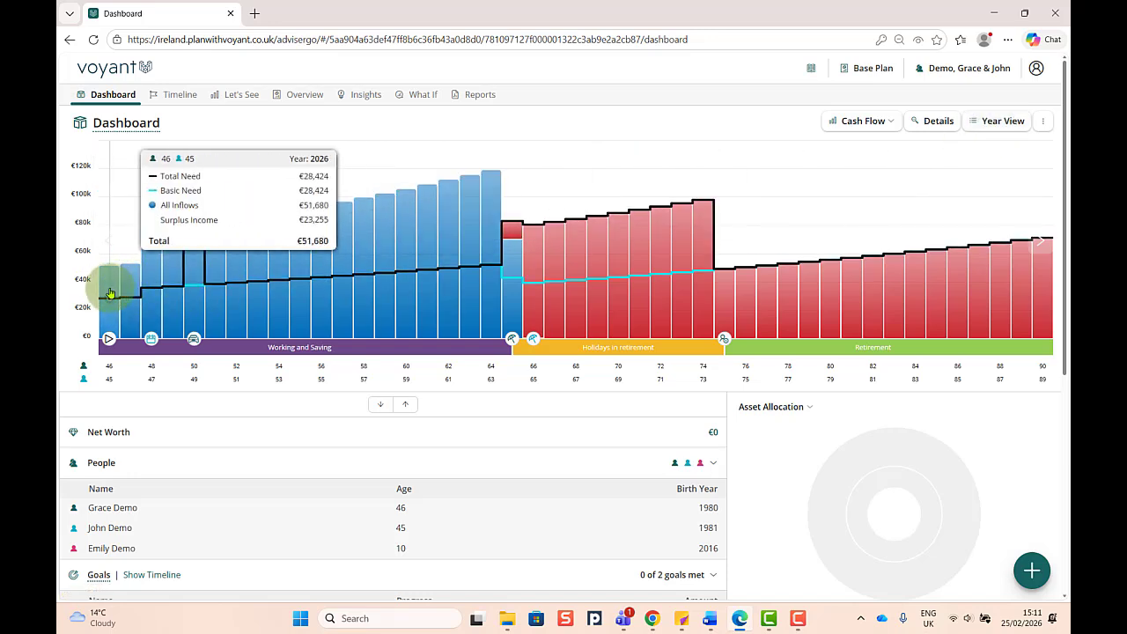
- Examine the income breakdown year by year from 2026 to 2028 in the cash flow Year View, and return to the dashboard
mouse_move(154, 314)
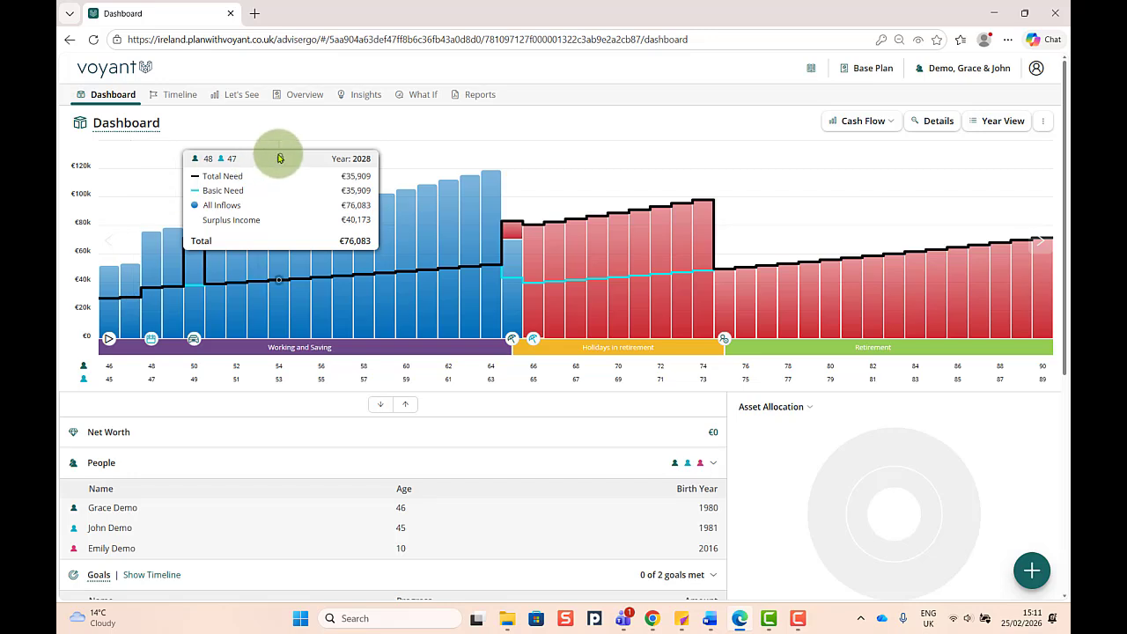
left_click(996, 120)
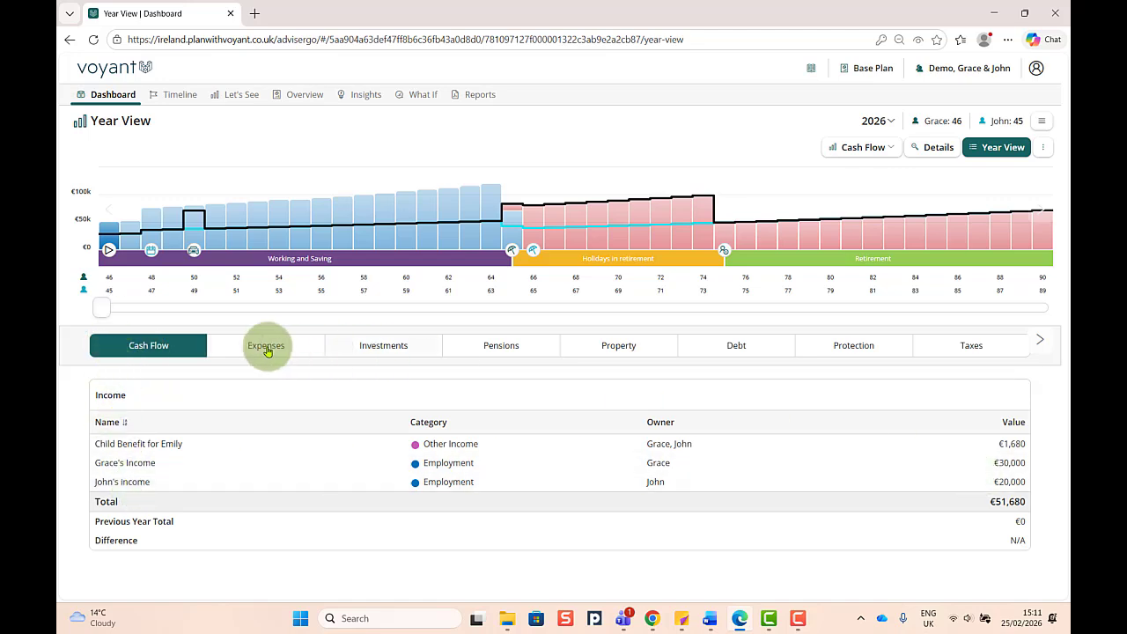
left_click_drag(93, 308, 114, 306)
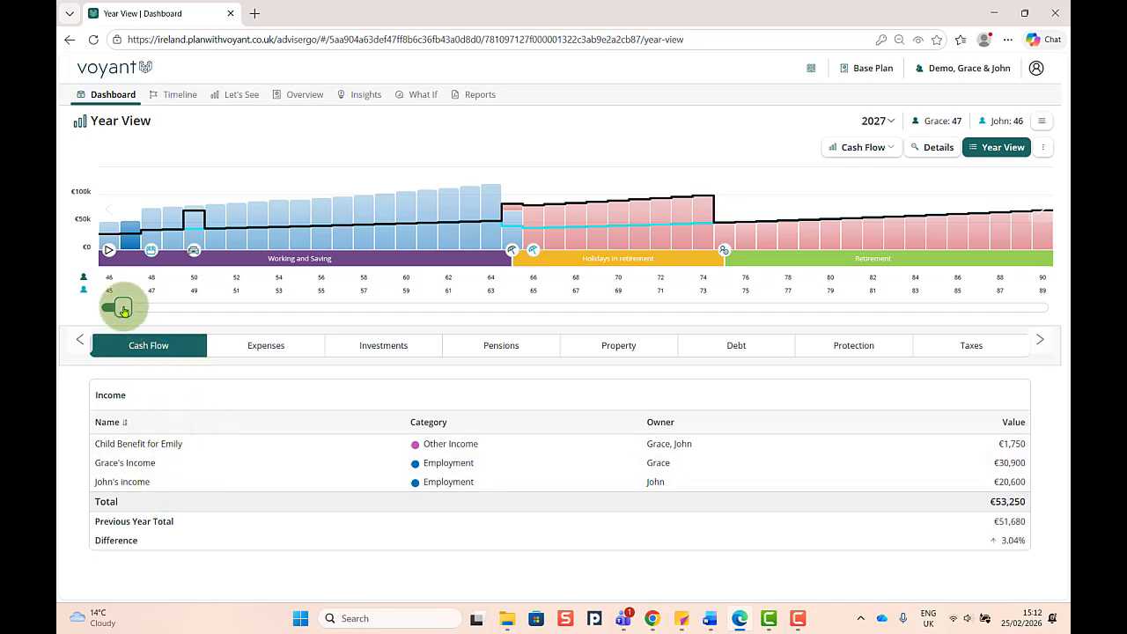
left_click_drag(119, 307, 138, 310)
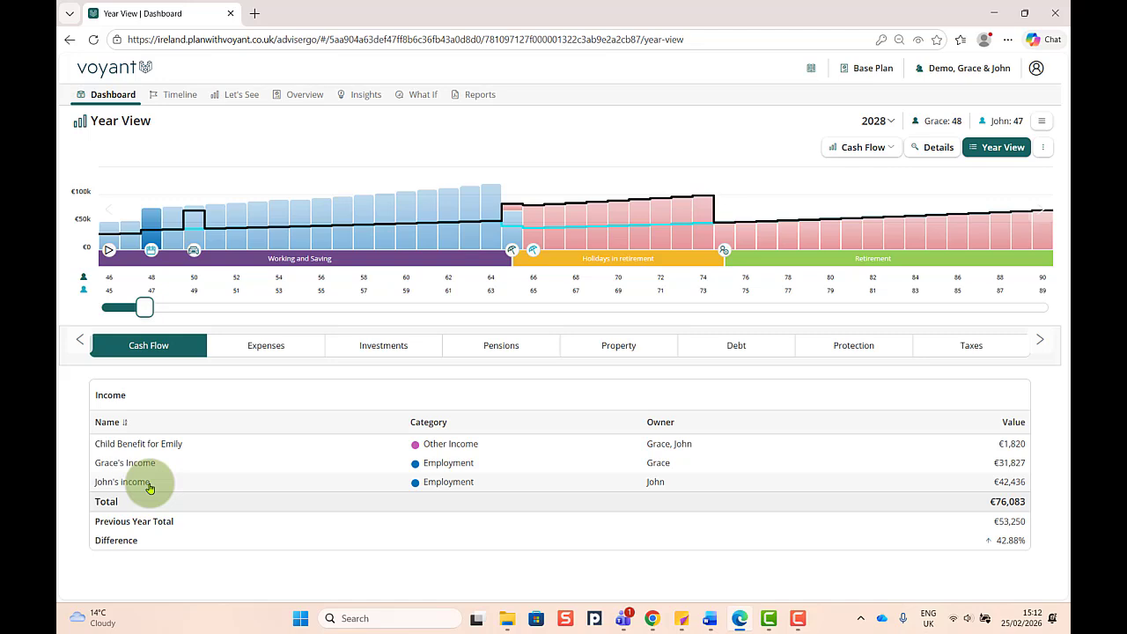
left_click(1000, 152)
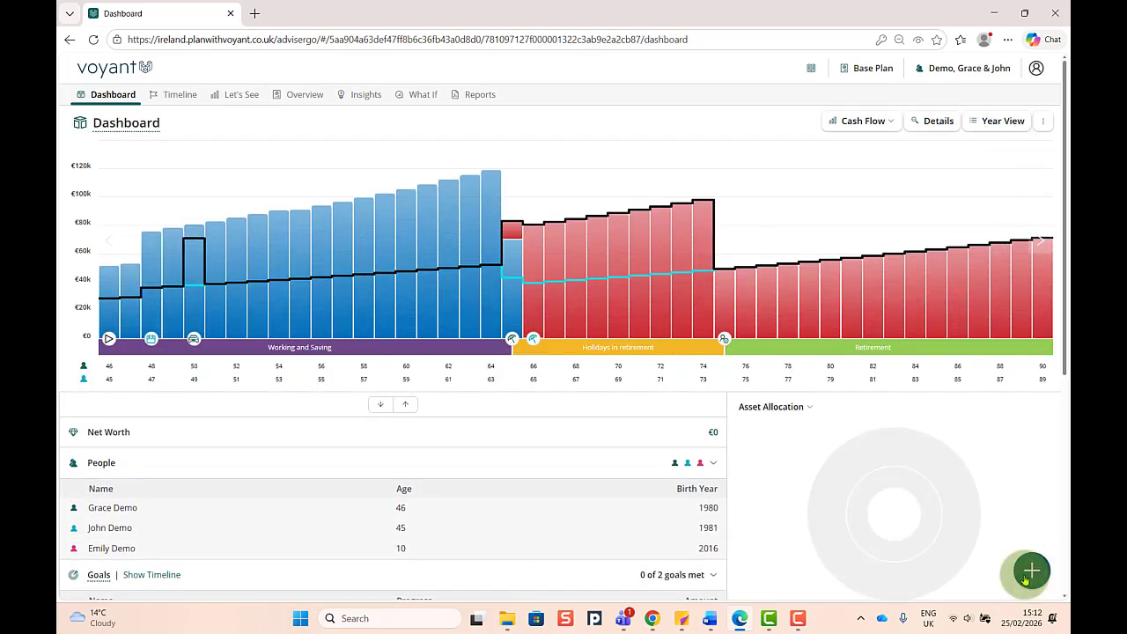
- View the types of income item that can be added to the plan, and close the selection
left_click(1030, 572)
left_click(738, 372)
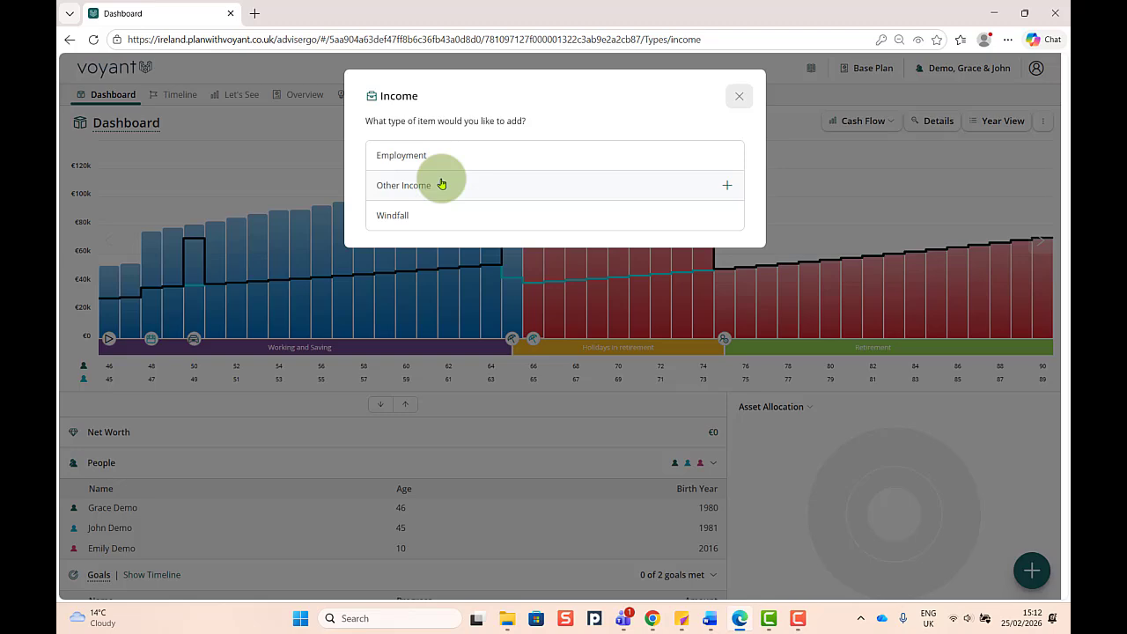
left_click(737, 96)
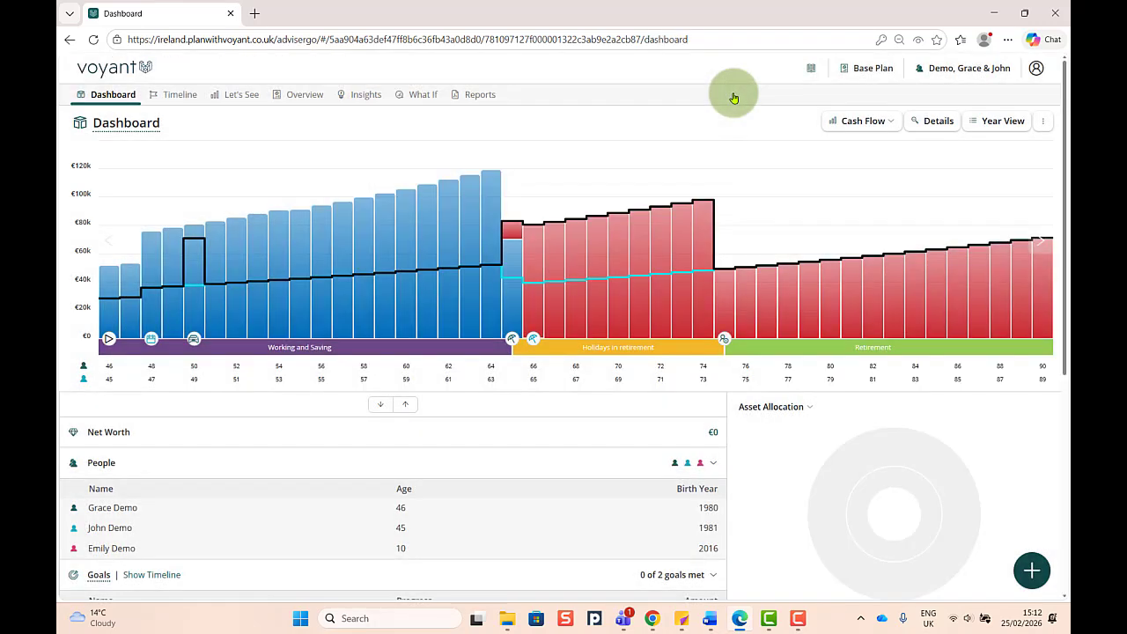